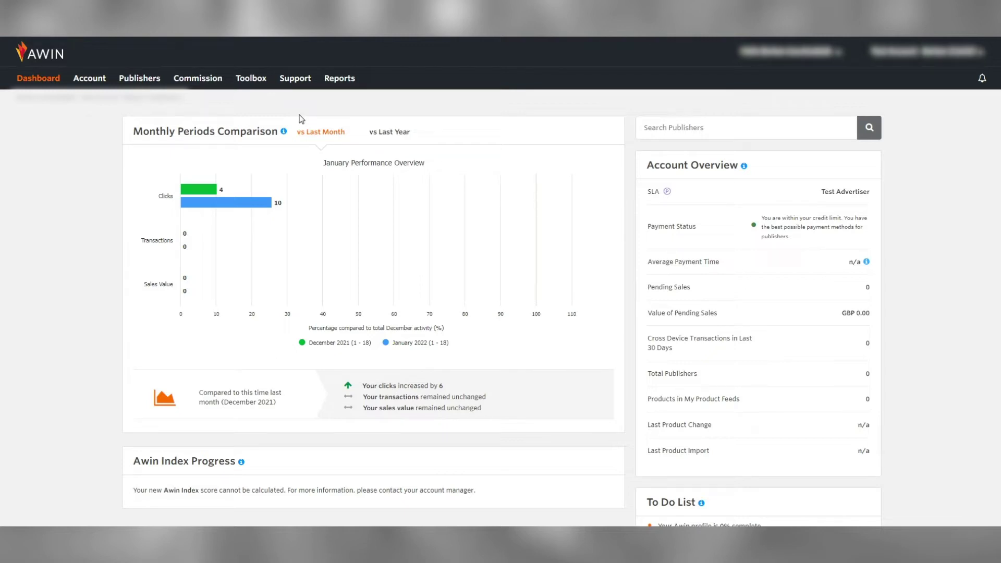
# Step: Create a test transaction in Tracking Diagnosis and follow its test publisher link to the store
pyautogui.moveTo(296, 79)
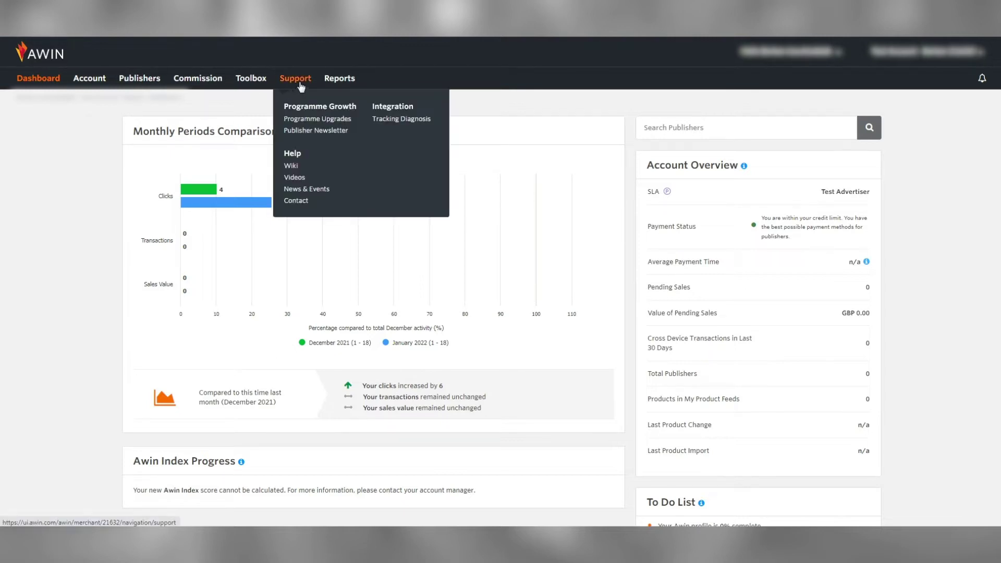
pyautogui.click(387, 129)
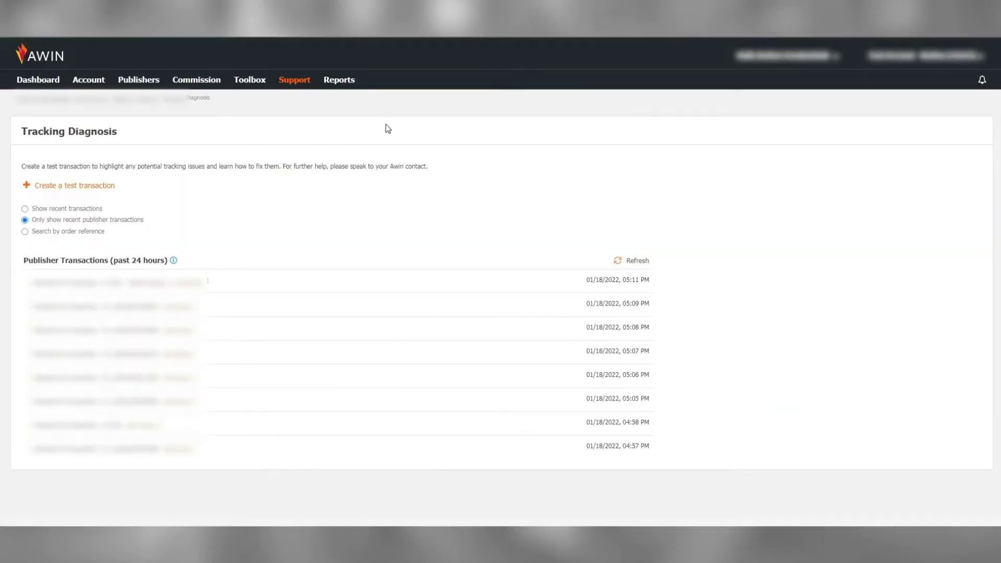
pyautogui.click(109, 188)
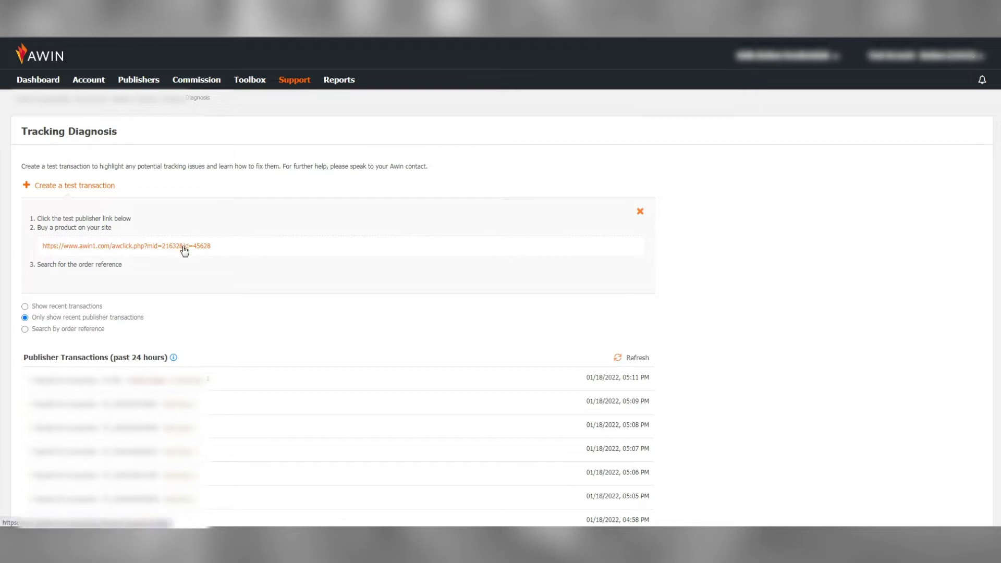
pyautogui.click(184, 246)
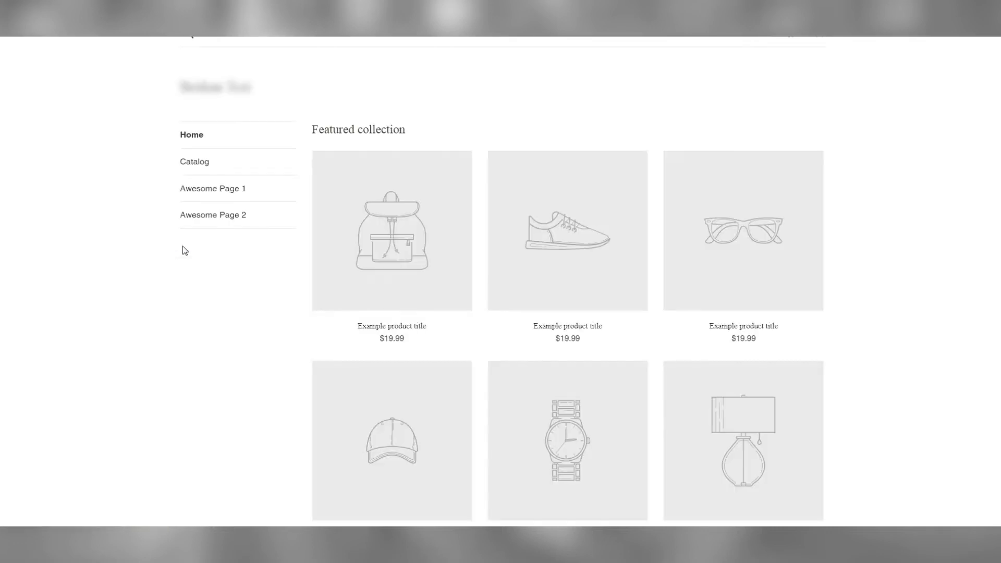
# Step: Show DevTools network requests filtered for dwin, then go to the Catalog products page
pyautogui.rightClick(236, 247)
pyautogui.click(268, 398)
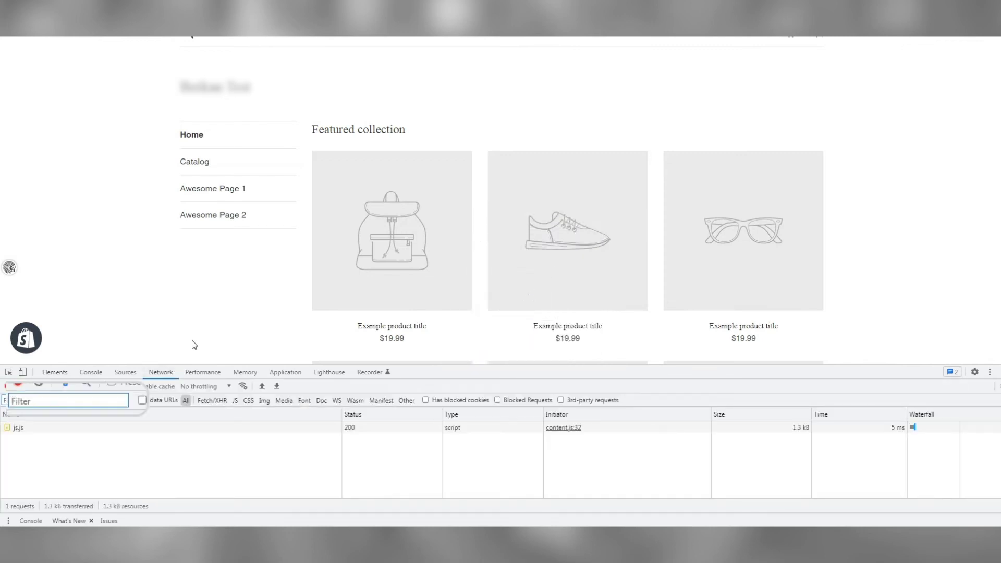
pyautogui.write('dwin')
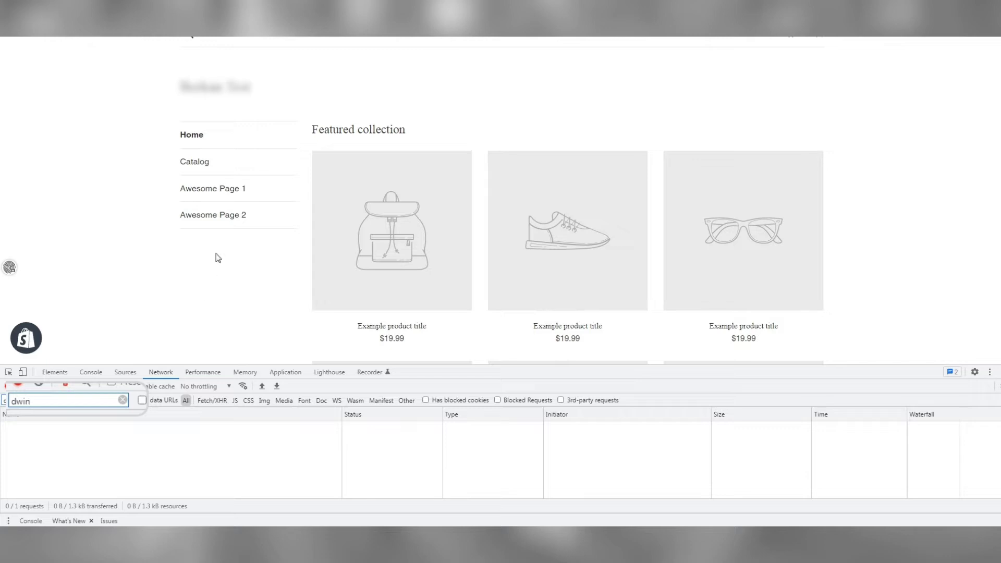
pyautogui.click(200, 163)
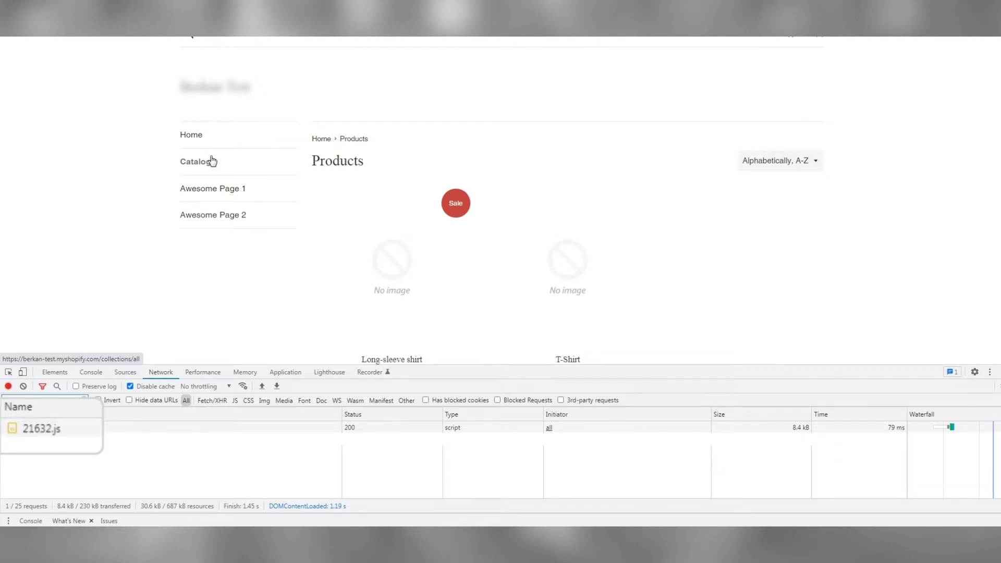
# Step: Add the T-Shirt to the cart, making a £25.00 order with the Long-sleeve shirt
pyautogui.click(572, 279)
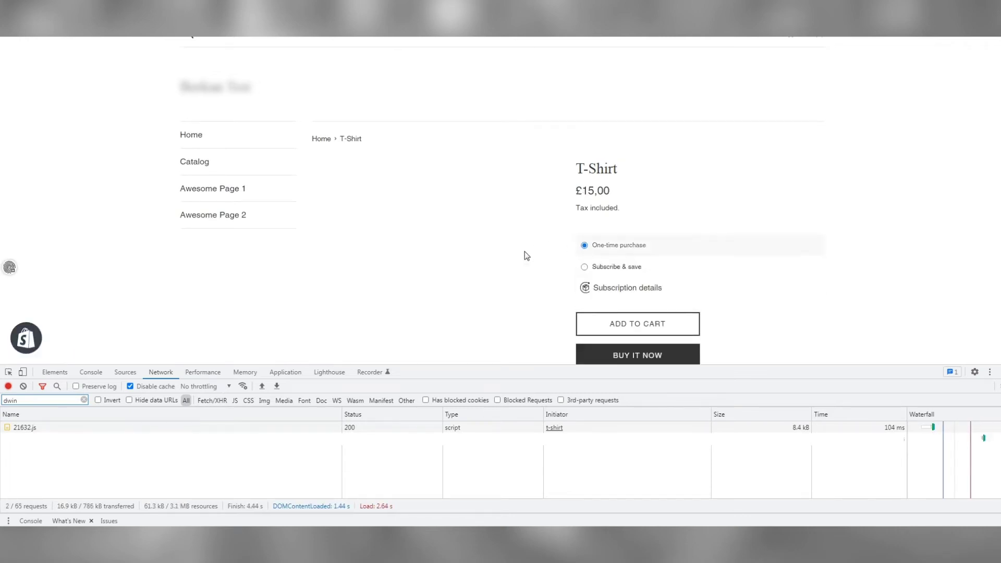
pyautogui.click(637, 324)
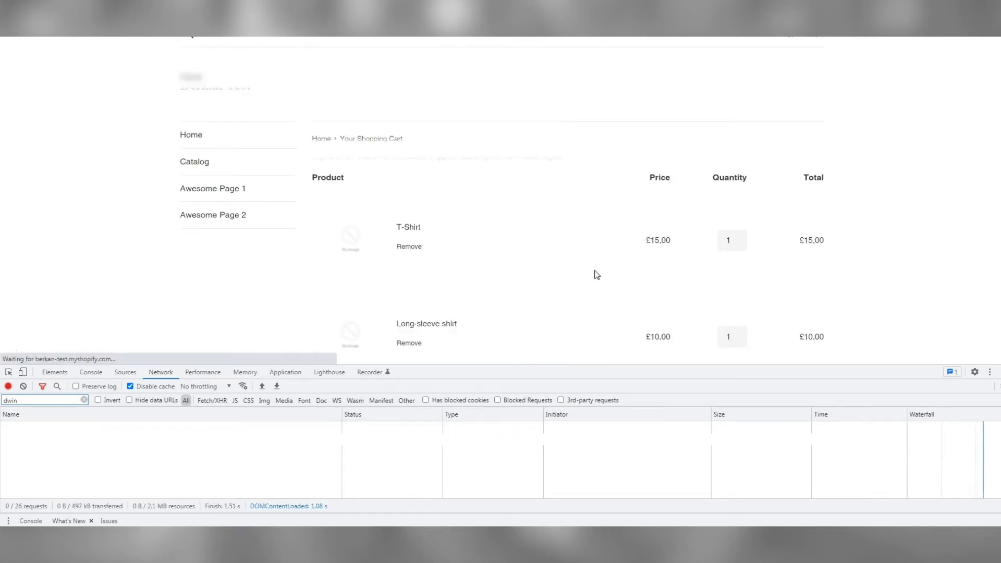
pyautogui.scroll(-3, 589, 269)
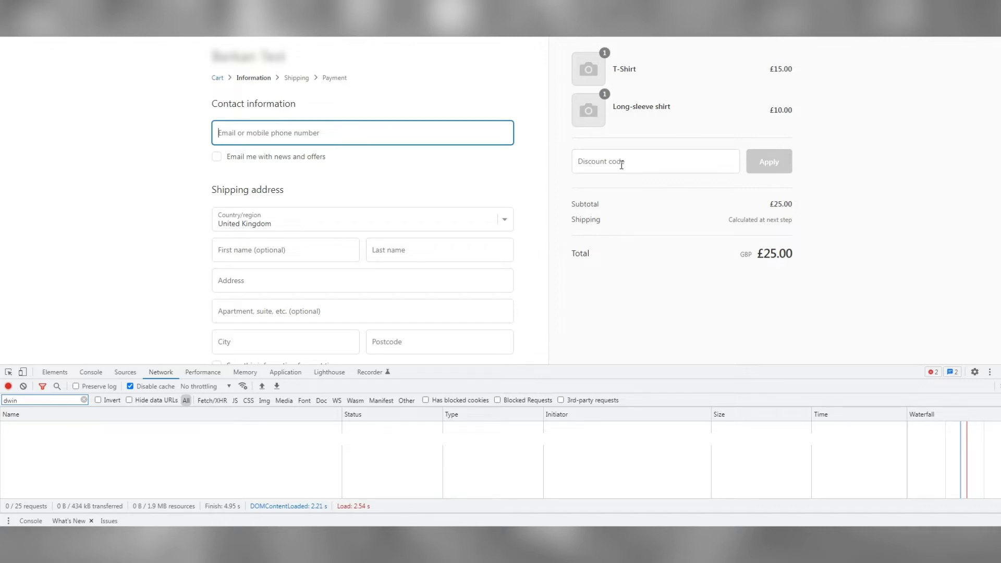
# Step: Apply the TEST discount code for £5.00 off the order
pyautogui.click(621, 165)
pyautogui.write('test')
pyautogui.click(749, 167)
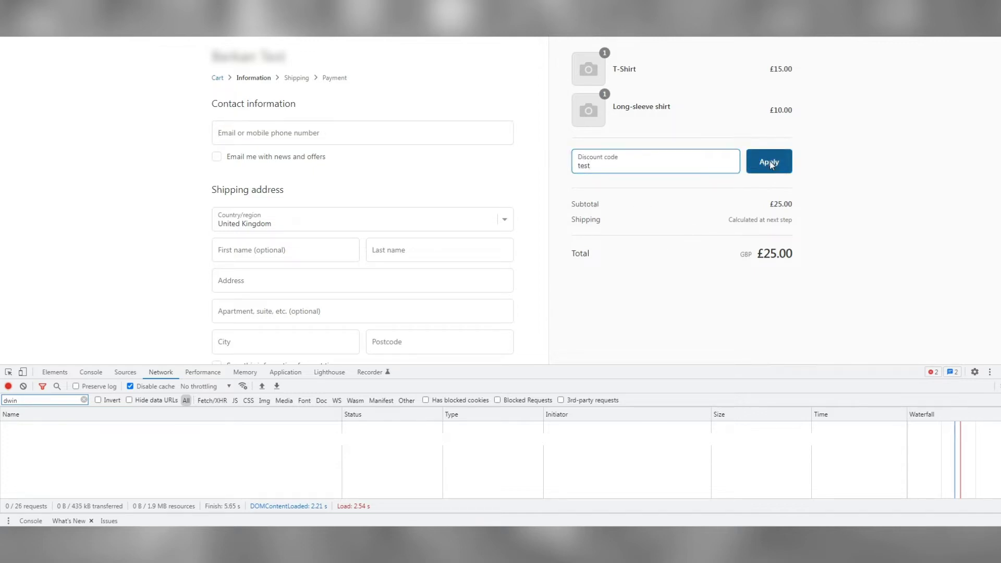
# Step: Fill in the contact email, name, street address, city and postcode from saved details
pyautogui.click(360, 132)
pyautogui.click(392, 207)
pyautogui.scroll(-1, 392, 207)
pyautogui.click(392, 207)
pyautogui.click(355, 230)
pyautogui.click(339, 291)
pyautogui.click(397, 296)
pyautogui.scroll(-1, 365, 300)
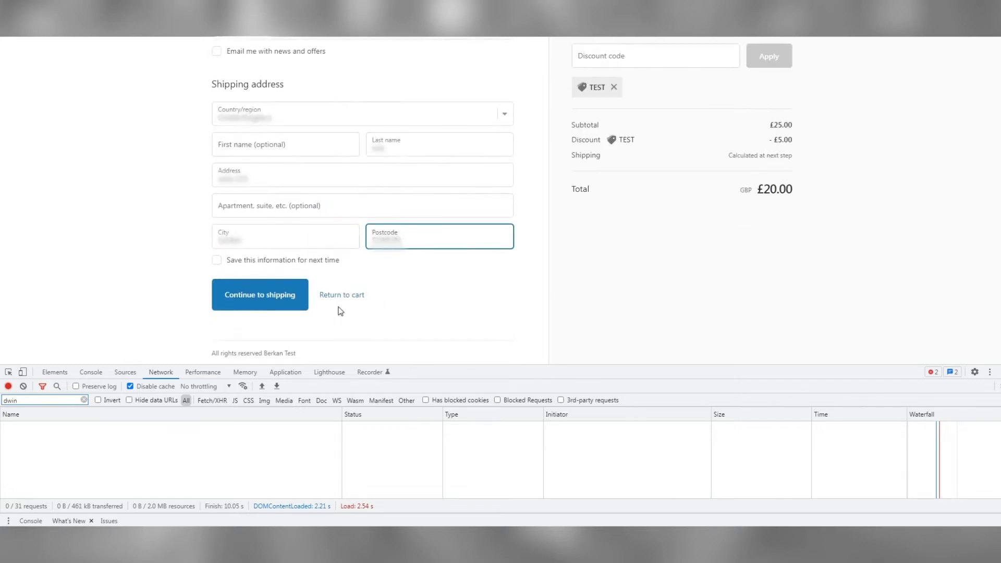
# Step: Continue through shipping to the payment step, with free shipping and a £20.00 total
pyautogui.click(293, 301)
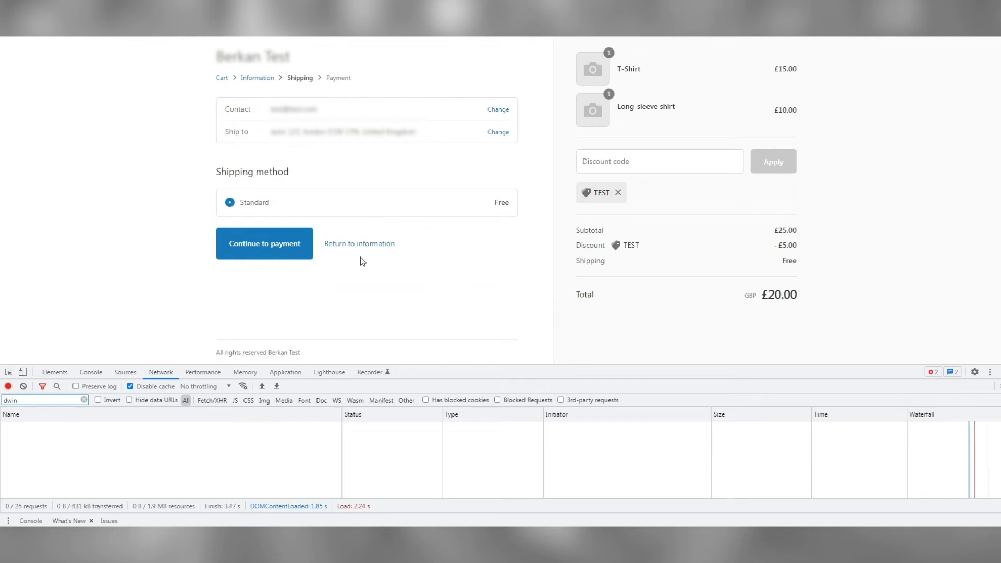
pyautogui.click(303, 250)
pyautogui.scroll(-3, 545, 280)
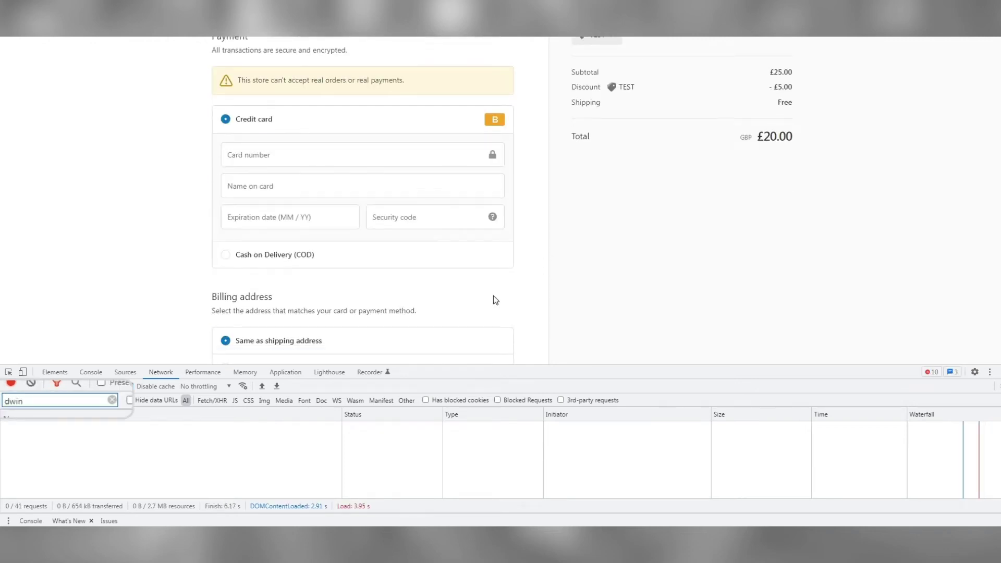
# Step: Change the DevTools network filter from dwin to sread
pyautogui.doubleClick(3, 405)
pyautogui.write('sread')
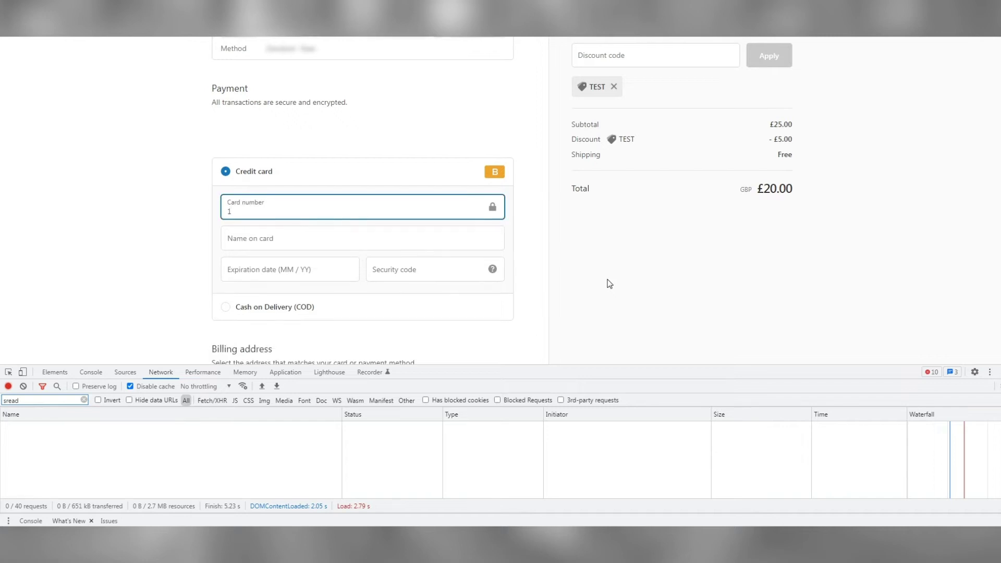
pyautogui.scroll(-1, 563, 266)
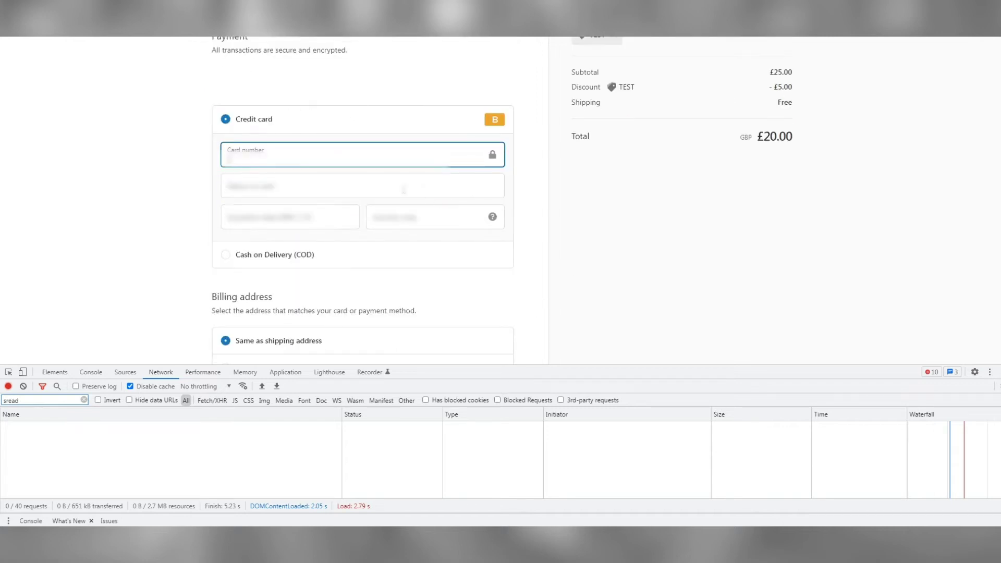
# Step: Enter the cardholder name, expiry 12/26 and a test security code, then pay for the order
pyautogui.click(407, 189)
pyautogui.write('J')
pyautogui.press('Tab')
pyautogui.write('12/26')
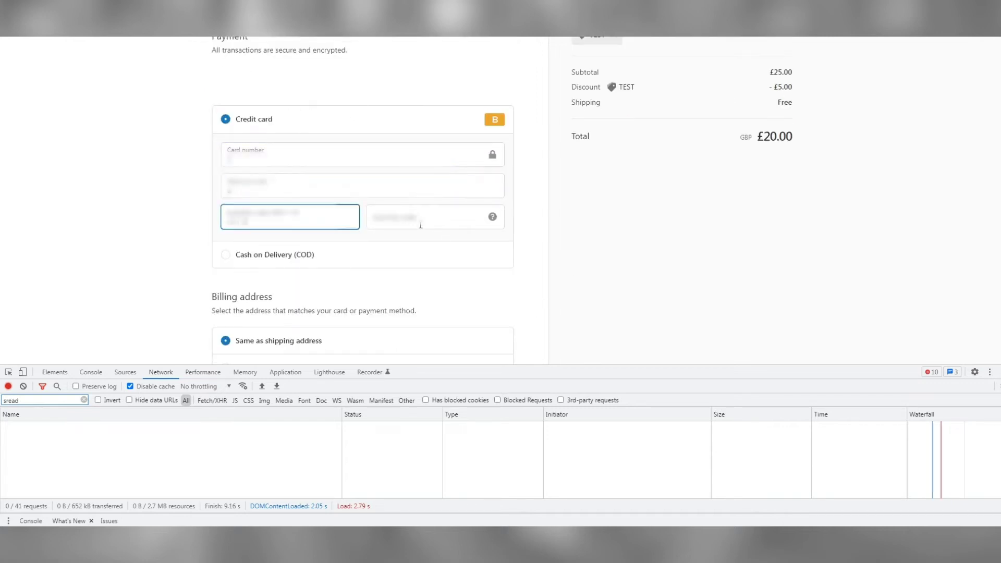
pyautogui.click(420, 221)
pyautogui.write('123')
pyautogui.scroll(-2, 566, 266)
pyautogui.click(240, 306)
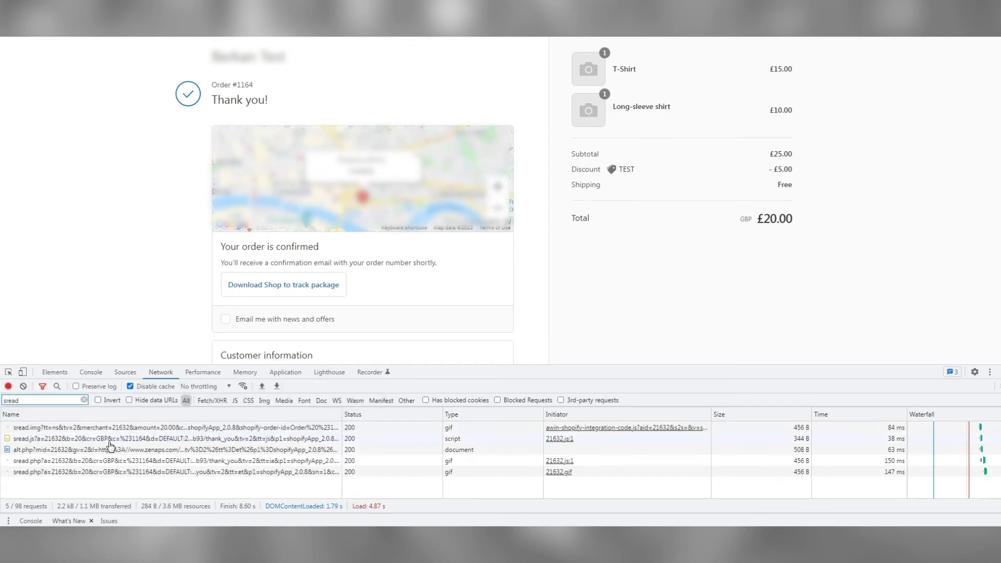
# Step: View the sread.js request's query parameters: amount 20, currency GBP, commission group DEFAULT:20.00
pyautogui.click(109, 441)
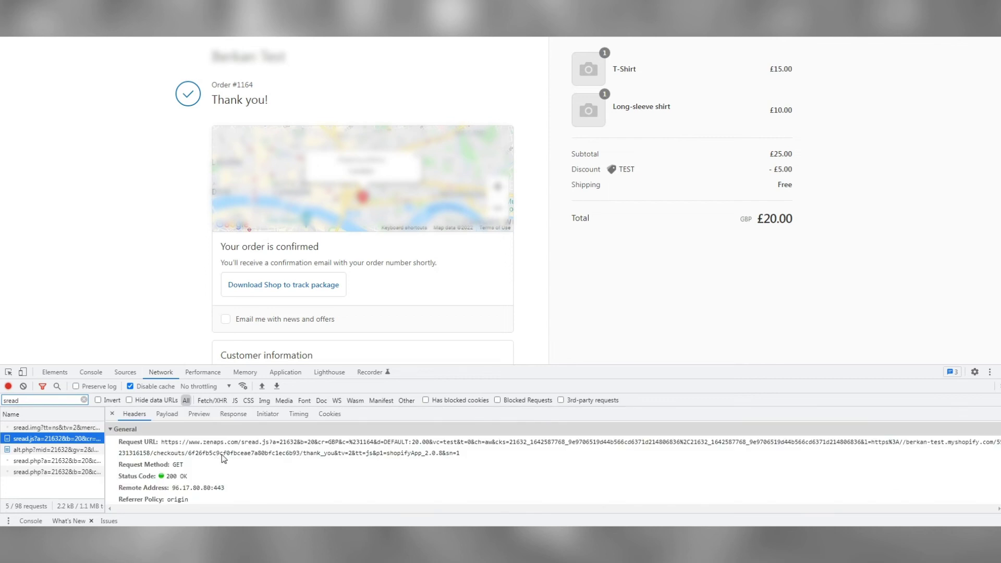
pyautogui.click(177, 423)
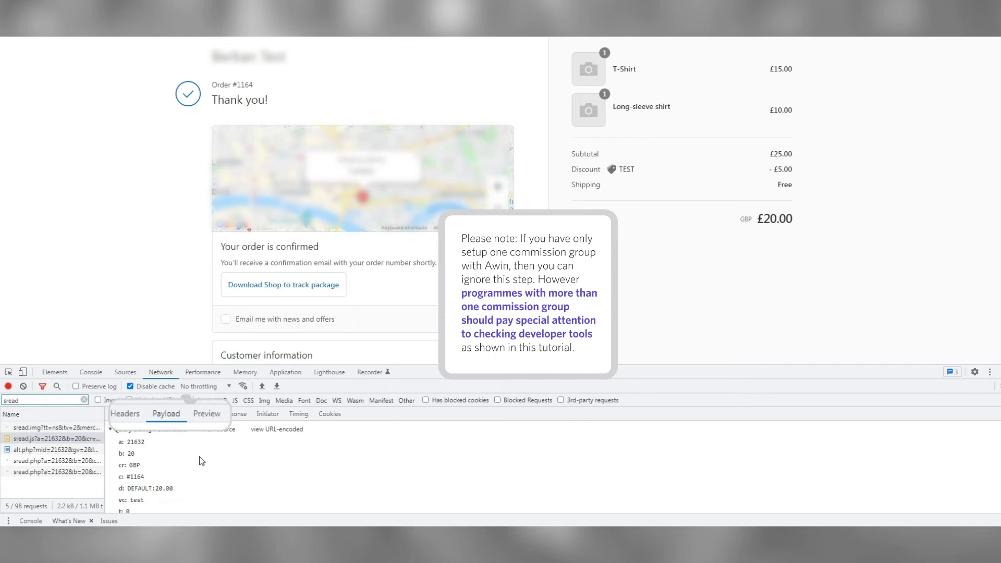
pyautogui.moveTo(410, 365); pyautogui.dragTo(410, 250)
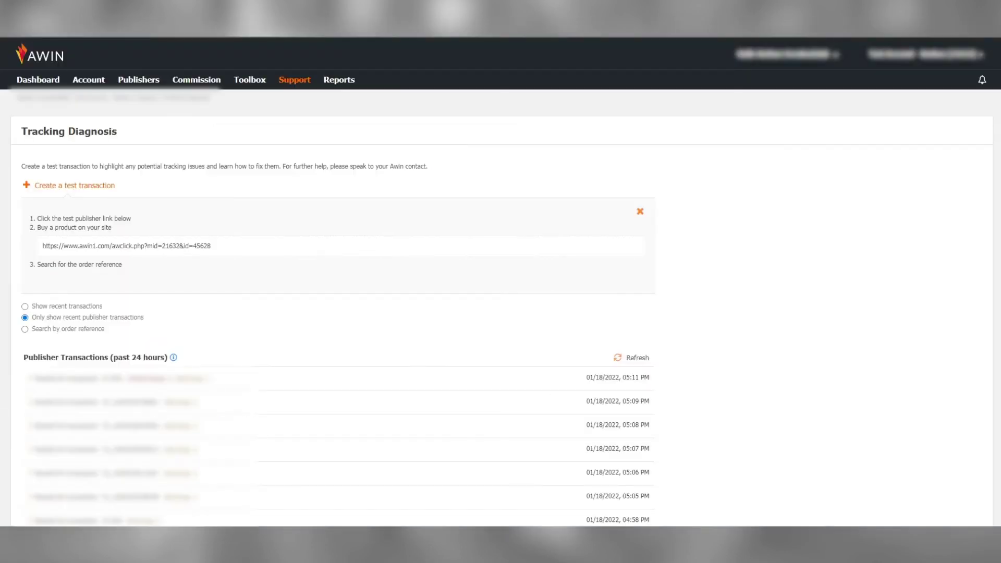
# Step: Refresh the transaction list and expand the 10:24 AM test transaction's Missing MasterTag diagnosis
pyautogui.moveTo(138, 81)
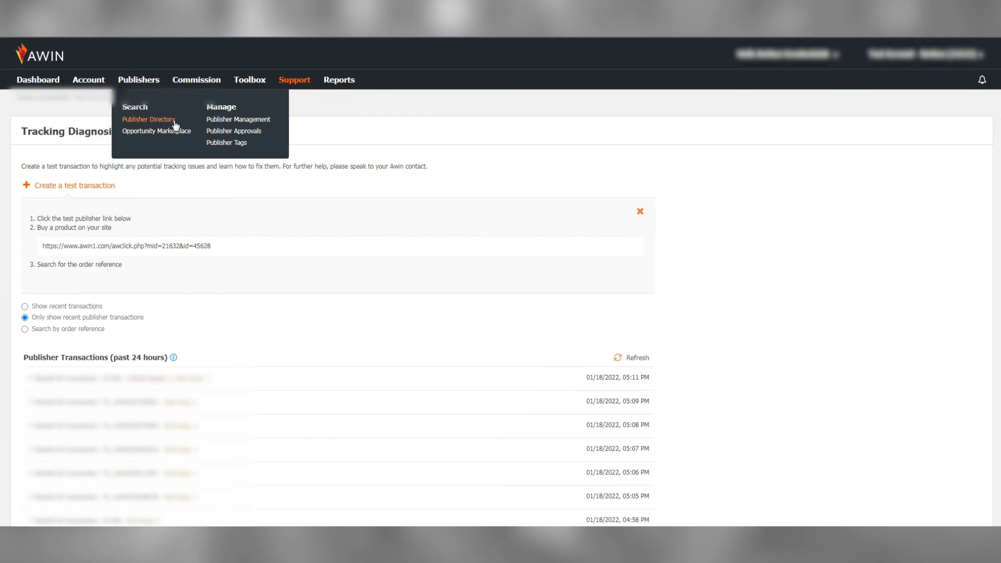
pyautogui.click(637, 358)
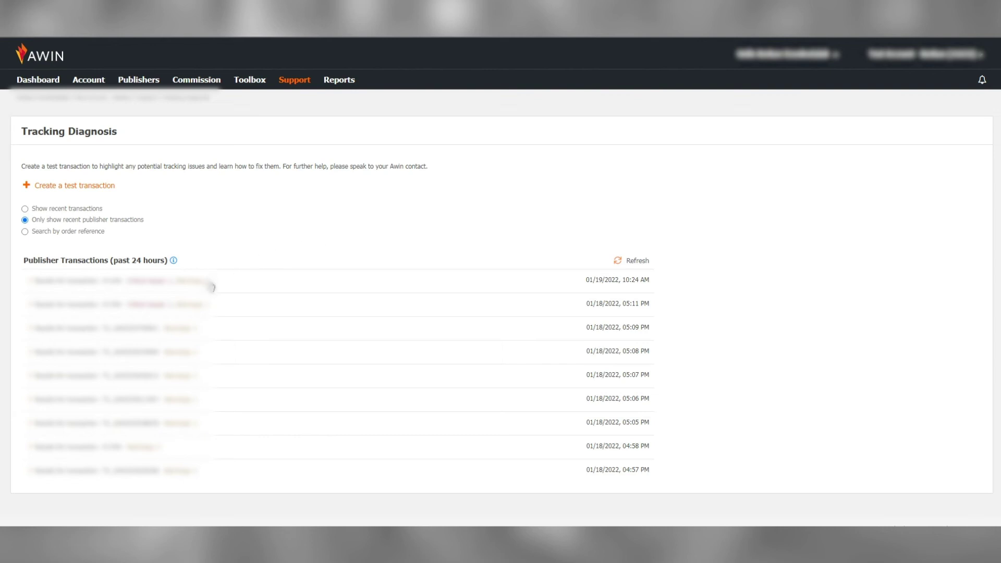
pyautogui.click(218, 283)
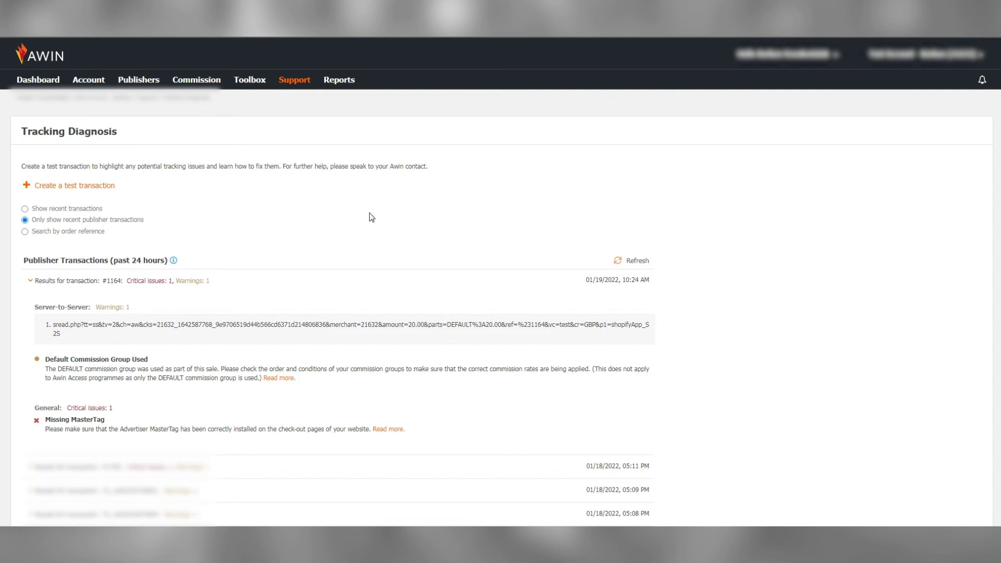
pyautogui.scroll(-1, 371, 217)
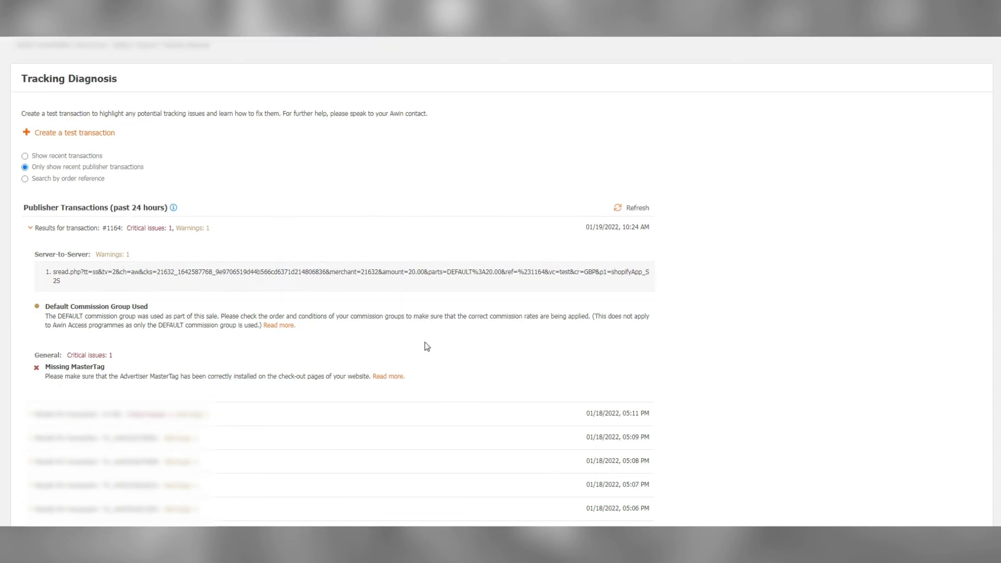